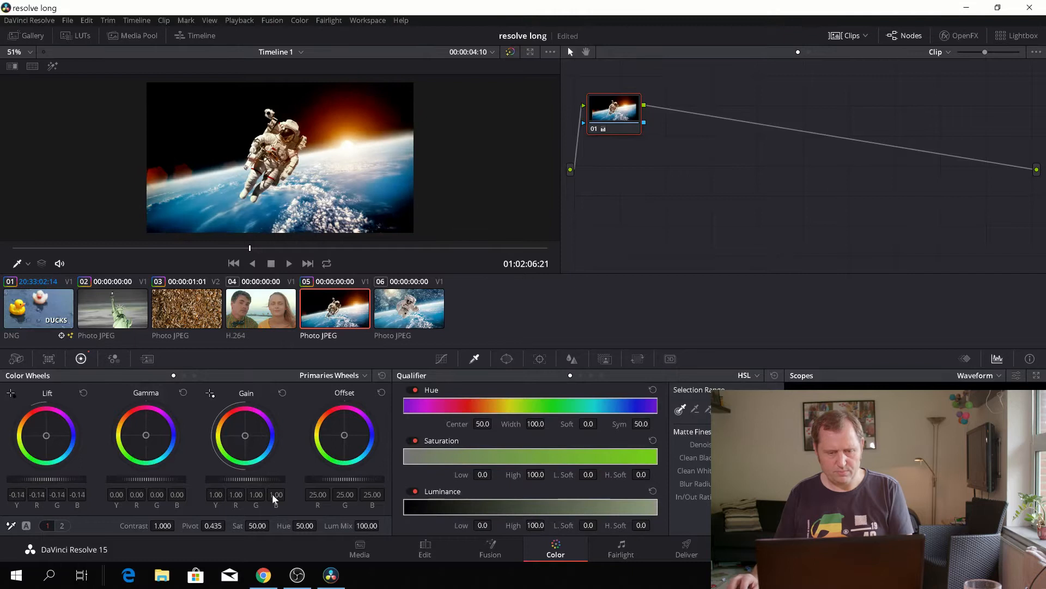
- Grade clip 05 with gamma 0.08, gain 0.89, saturation 100 and contrast 1.538, and compare it with the node briefly disabled
{"action": "left_click_drag", "start_coordinate": [146, 478], "coordinate": [273, 479]}
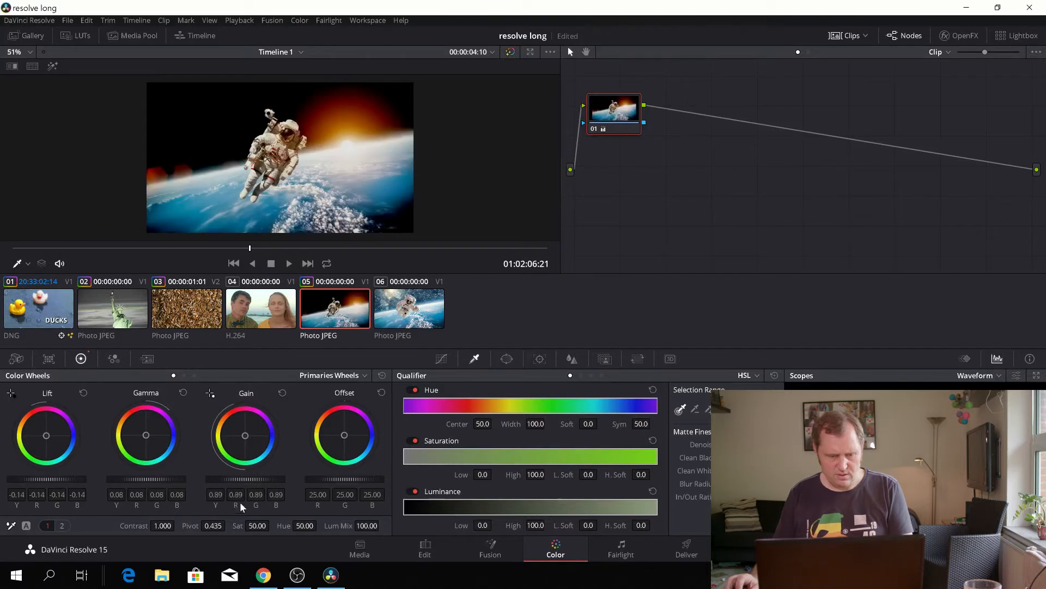
{"action": "left_click_drag", "start_coordinate": [255, 525], "coordinate": [309, 524]}
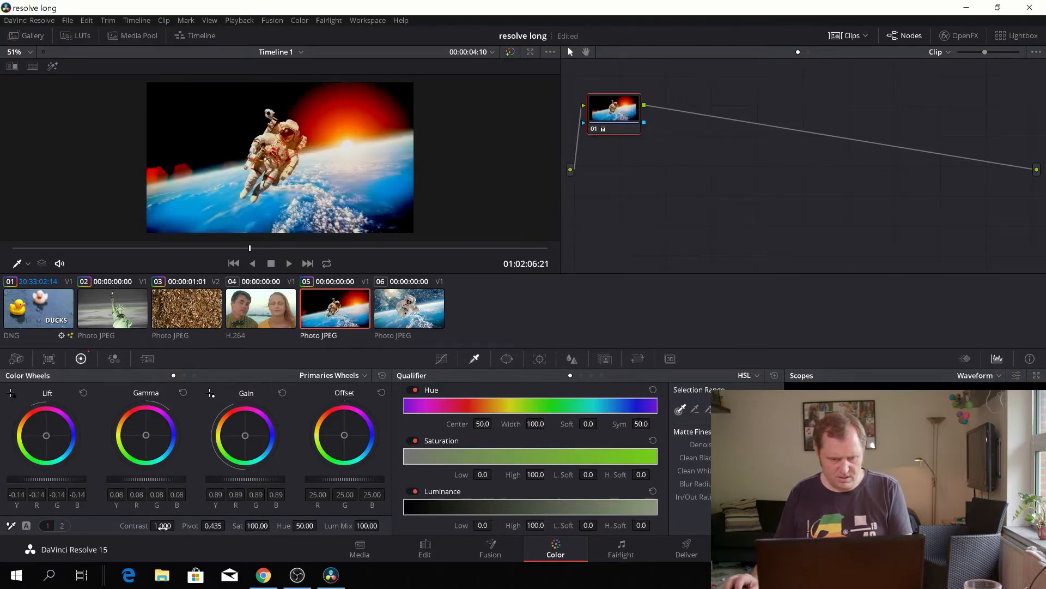
{"action": "left_click_drag", "start_coordinate": [162, 525], "coordinate": [214, 525]}
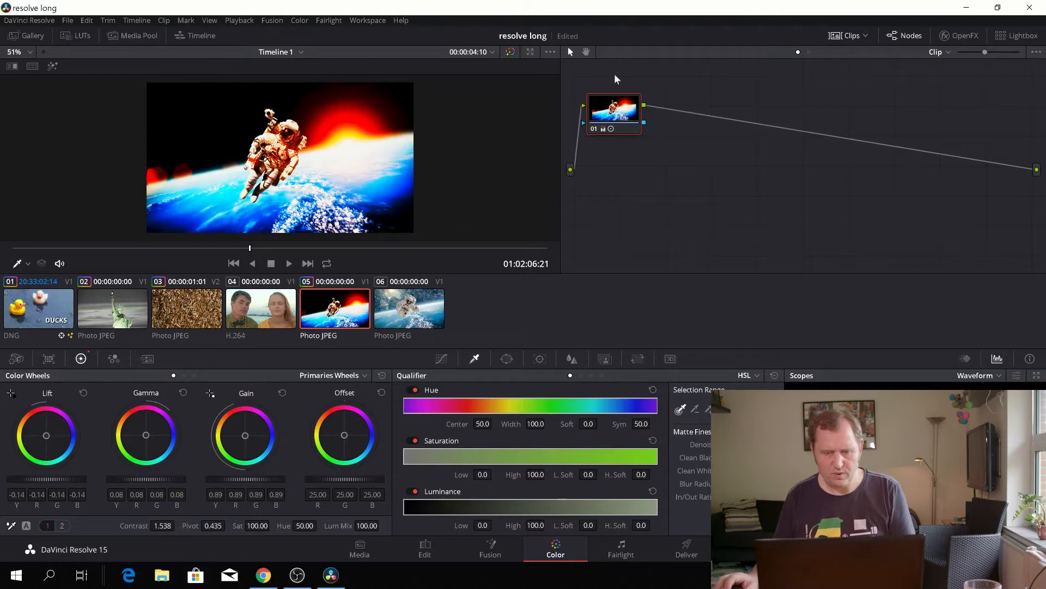
{"action": "left_click", "coordinate": [594, 130]}
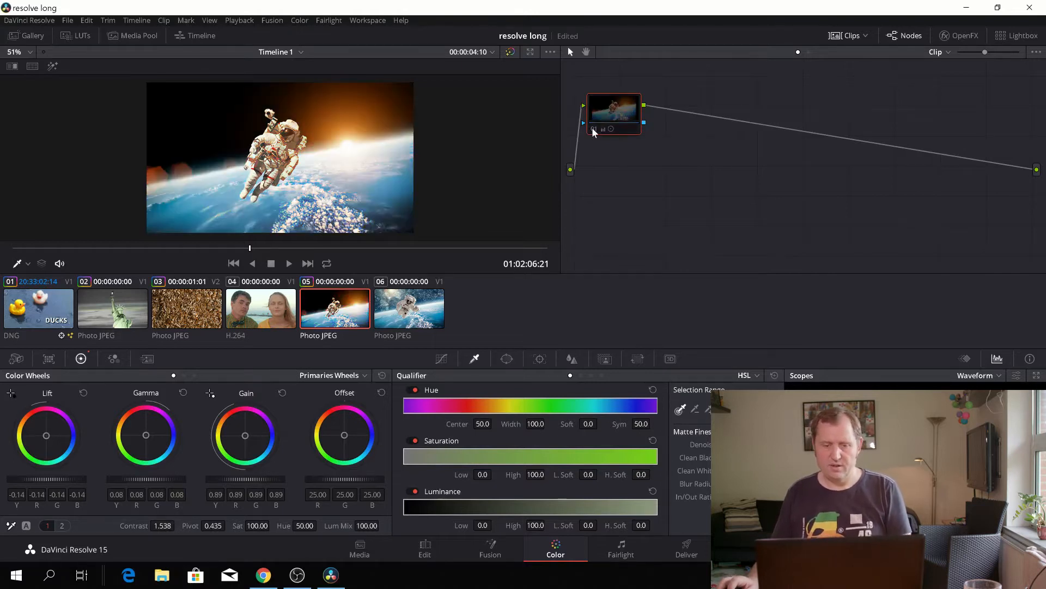
{"action": "left_click", "coordinate": [594, 129]}
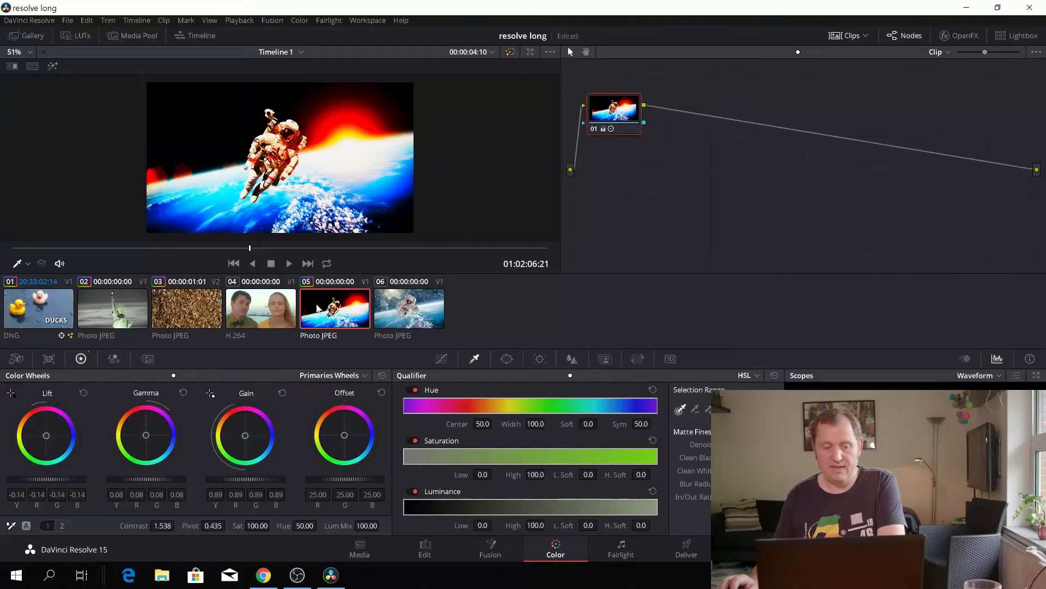
- Copy the color grade from clip 05 onto astronaut clip 06
{"action": "left_click", "coordinate": [405, 313]}
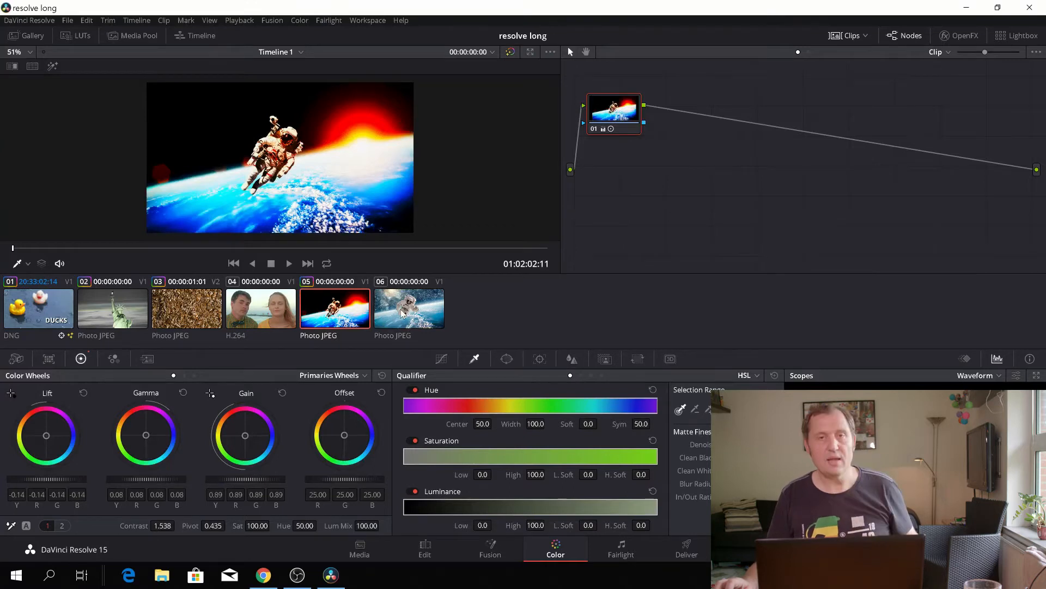
{"action": "left_click", "coordinate": [402, 313]}
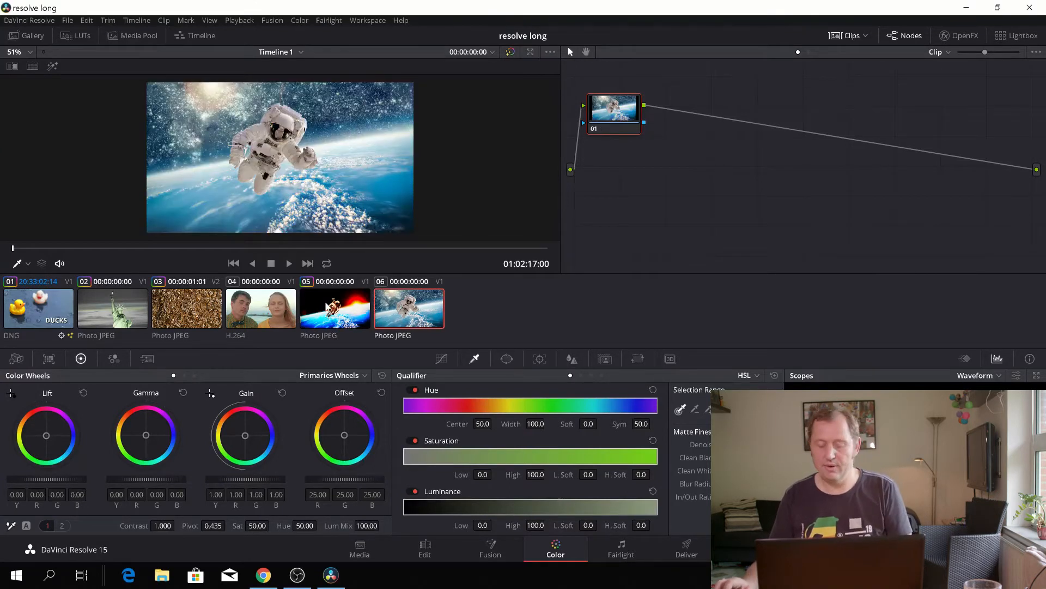
{"action": "middle_click", "coordinate": [327, 307]}
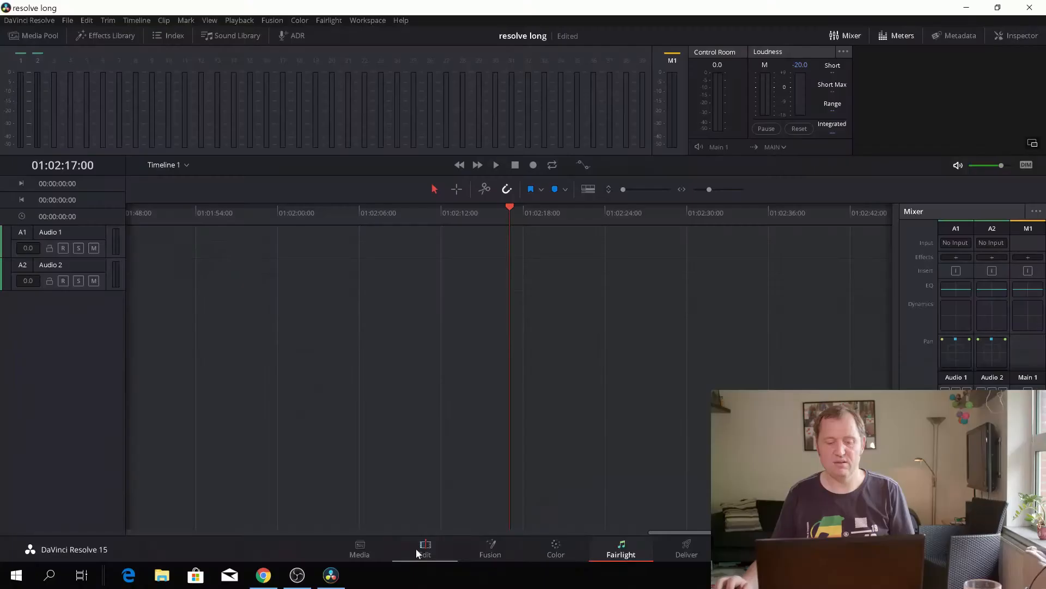
- Review the two graded astronaut clips in the timeline on the Edit page
{"action": "left_click", "coordinate": [425, 554]}
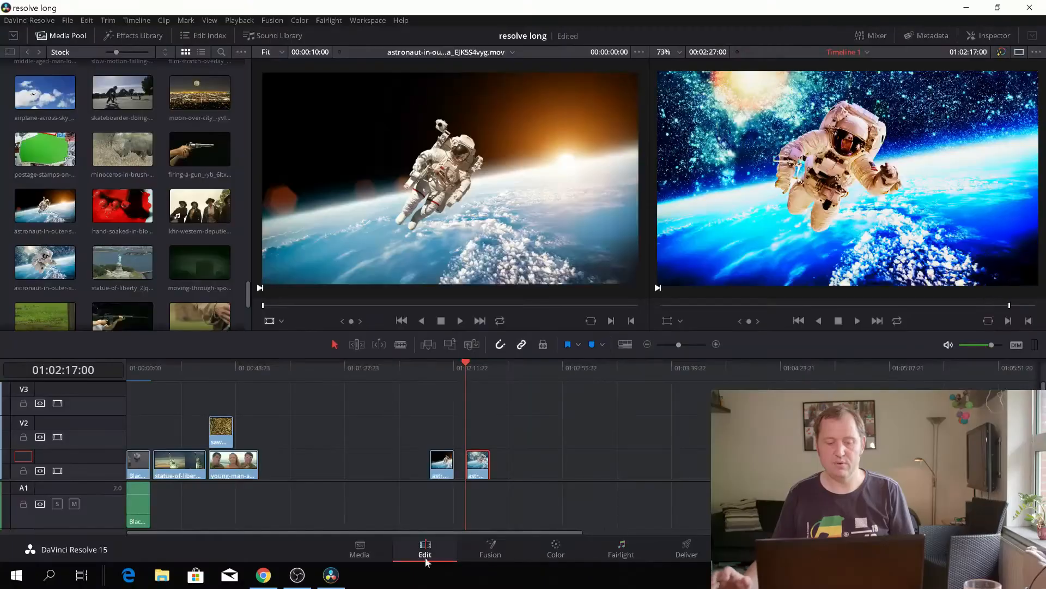
{"action": "left_click_drag", "start_coordinate": [465, 363], "coordinate": [435, 366]}
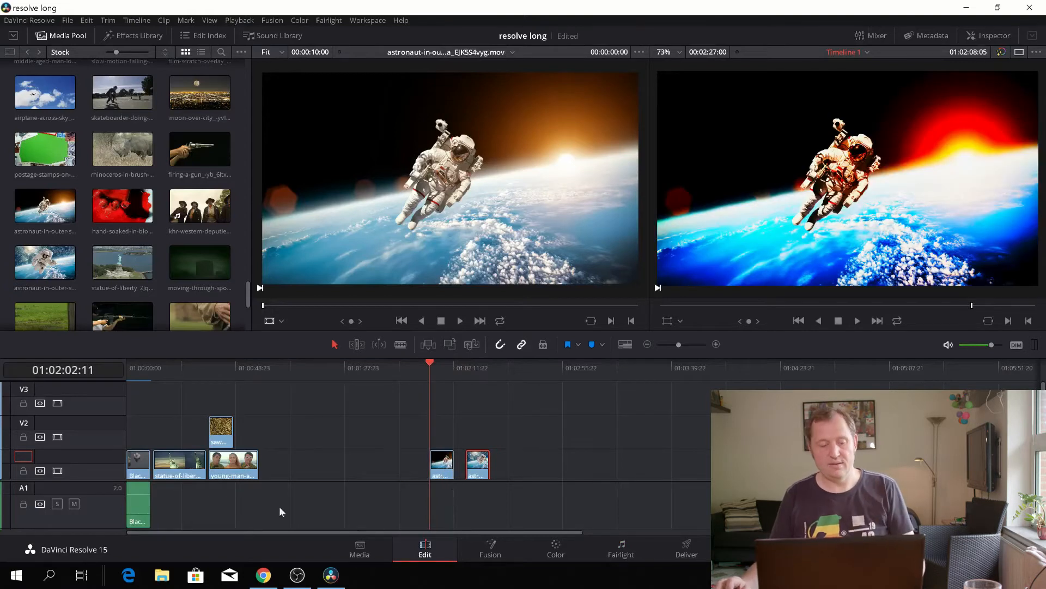
{"action": "left_click", "coordinate": [146, 502]}
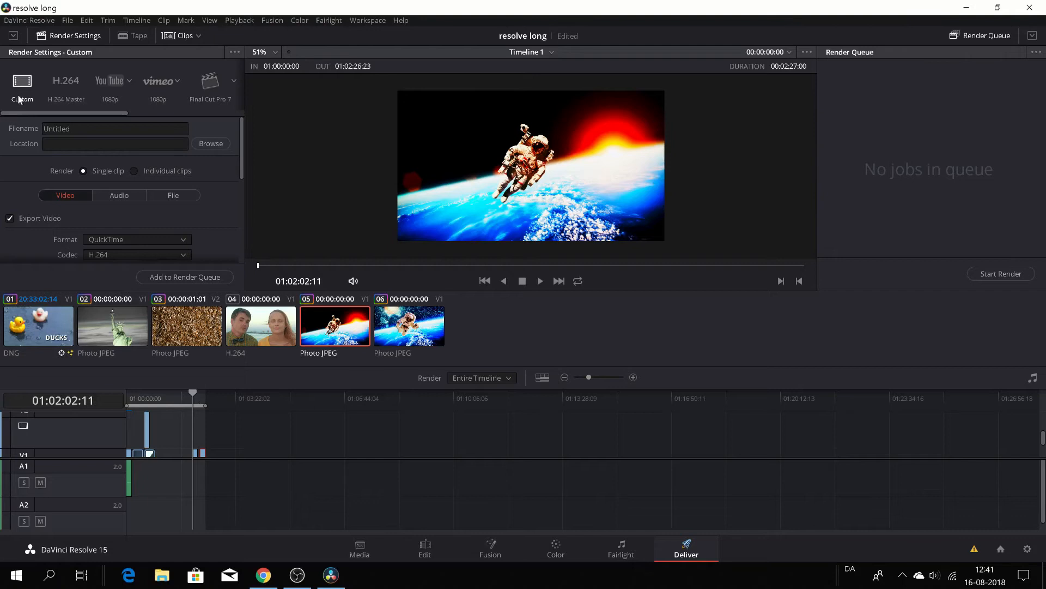
- Look through the available render presets on the Deliver page, including H.264 Master, YouTube, Vimeo and Final Cut Pro 7
{"action": "left_click", "coordinate": [58, 86]}
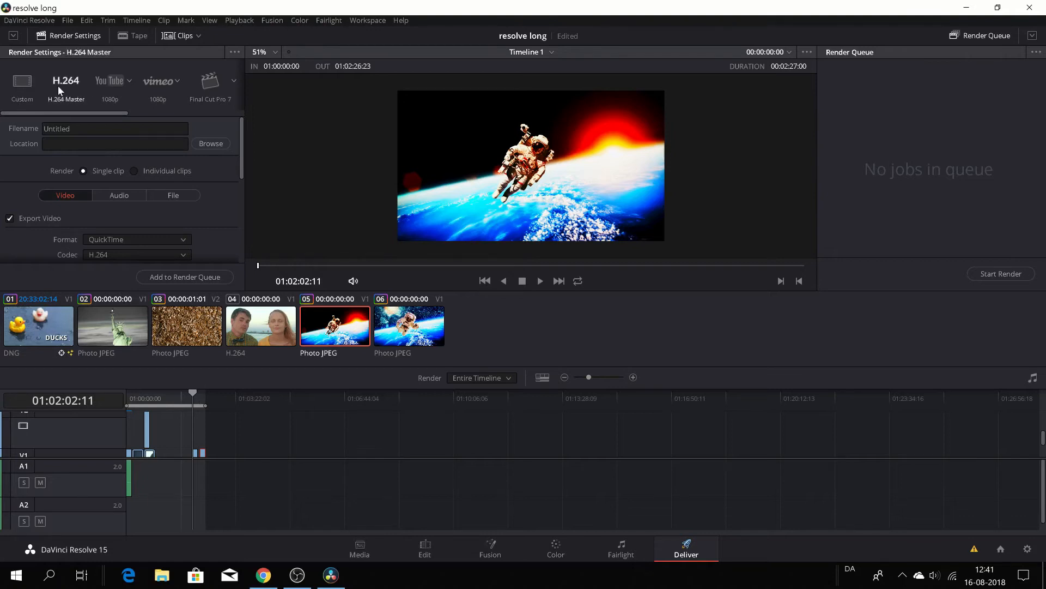
{"action": "left_click", "coordinate": [115, 87]}
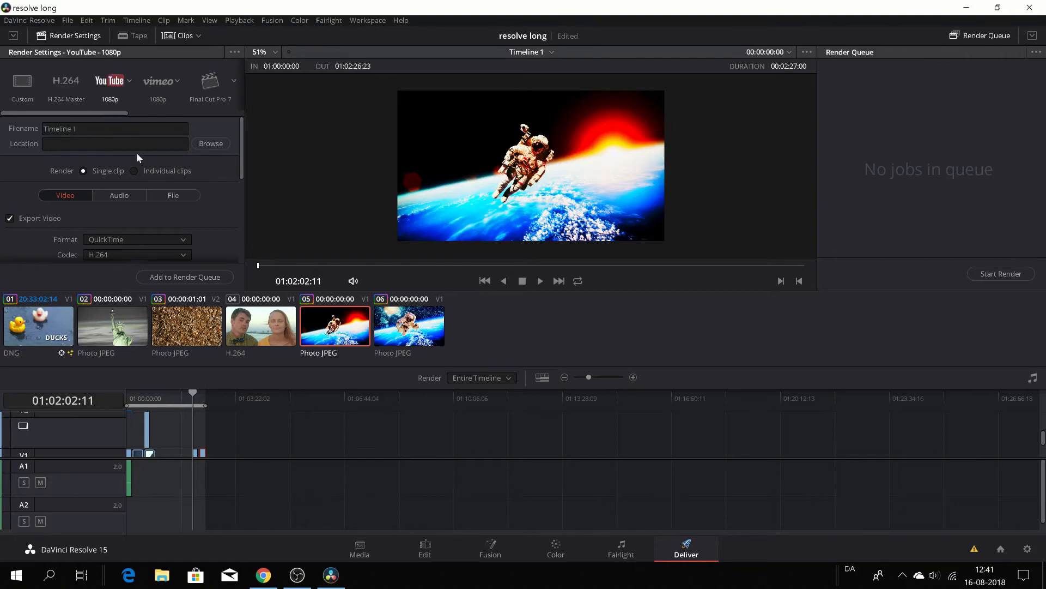
{"action": "left_click", "coordinate": [205, 98]}
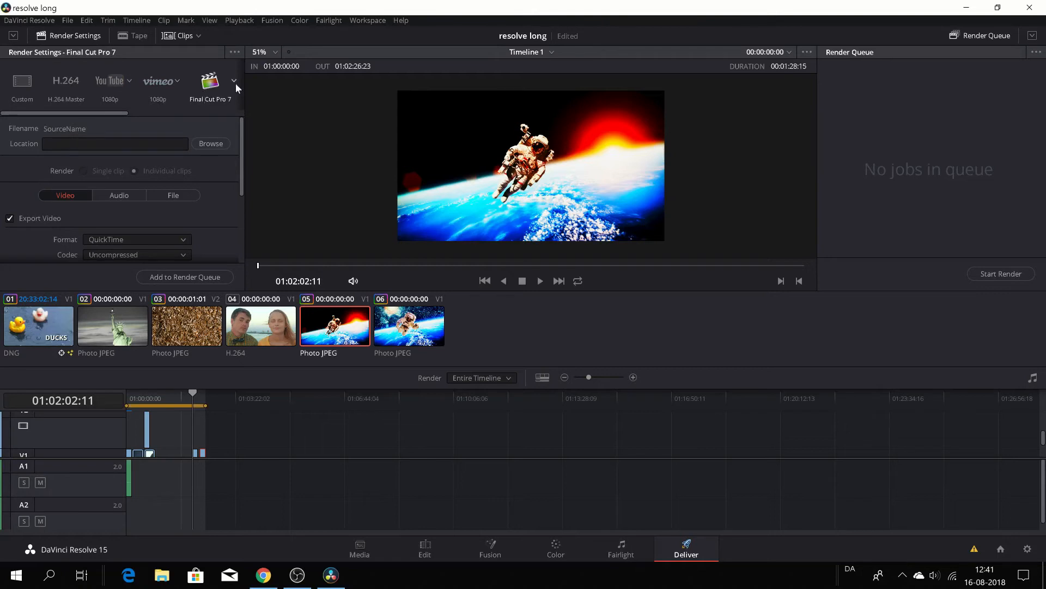
{"action": "left_click_drag", "start_coordinate": [124, 112], "coordinate": [185, 113]}
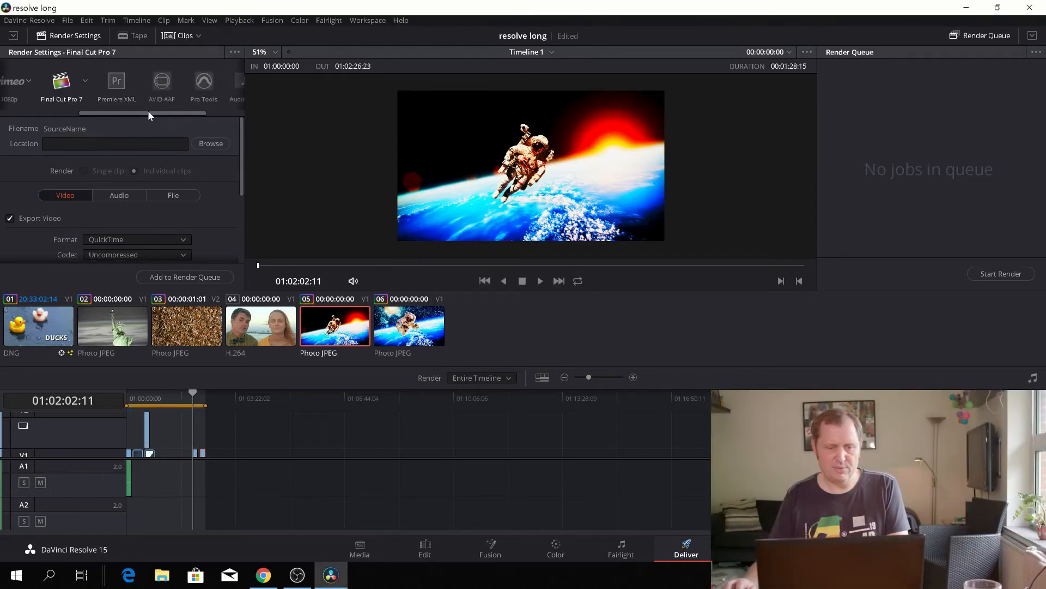
{"action": "left_click_drag", "start_coordinate": [148, 110], "coordinate": [201, 116]}
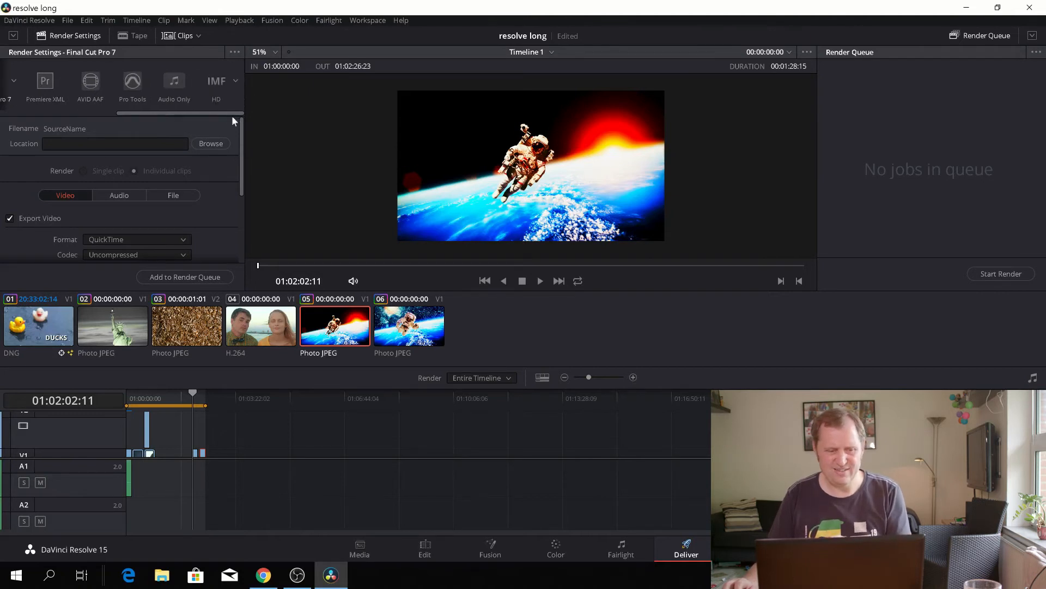
{"action": "left_click_drag", "start_coordinate": [231, 114], "coordinate": [39, 115]}
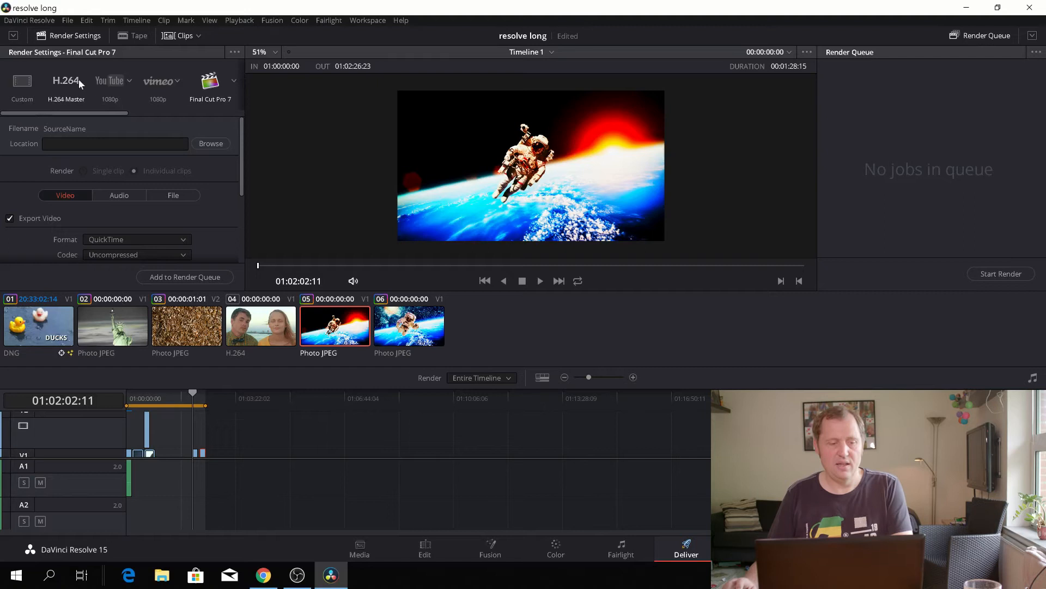
- Choose the Custom render preset and examine its video format, codec, resolution and advanced settings
{"action": "left_click", "coordinate": [30, 86]}
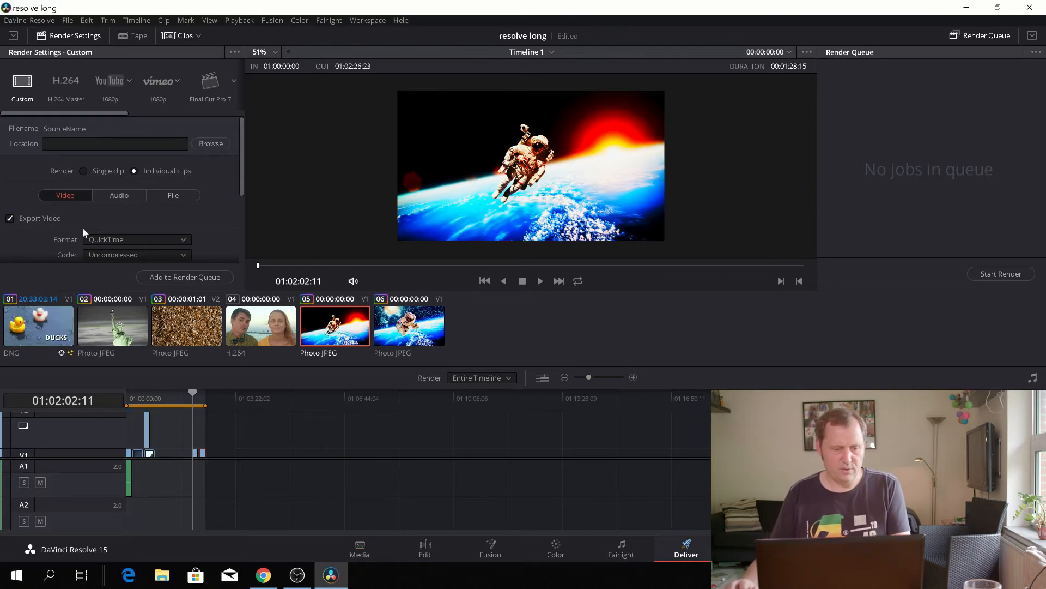
{"action": "scroll", "coordinate": [83, 227], "scroll_direction": "down", "scroll_amount": 3}
{"action": "scroll", "coordinate": [169, 224], "scroll_direction": "down", "scroll_amount": 1}
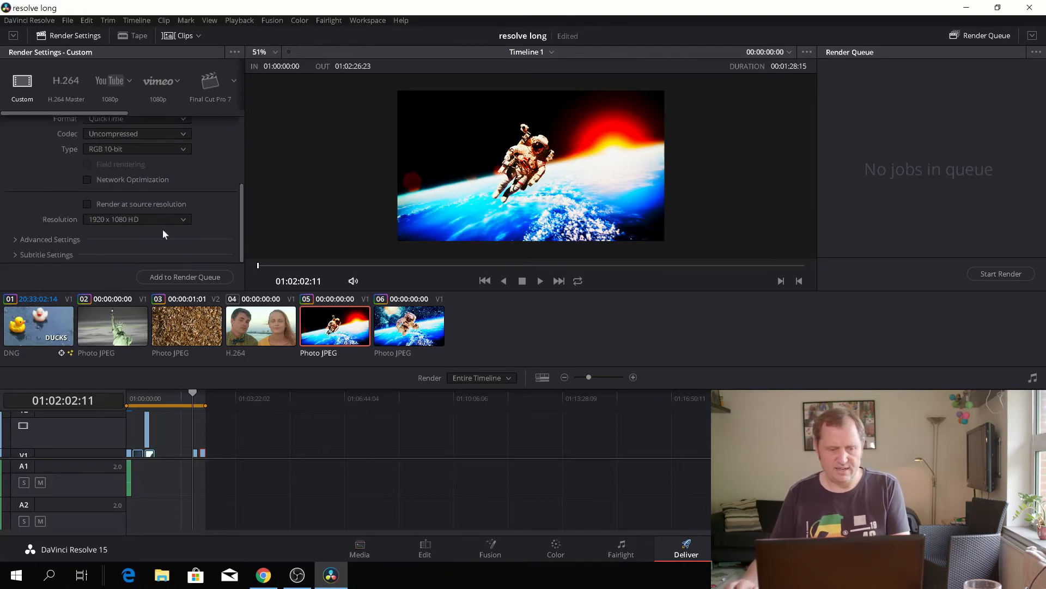
{"action": "scroll", "coordinate": [83, 254], "scroll_direction": "up", "scroll_amount": 1}
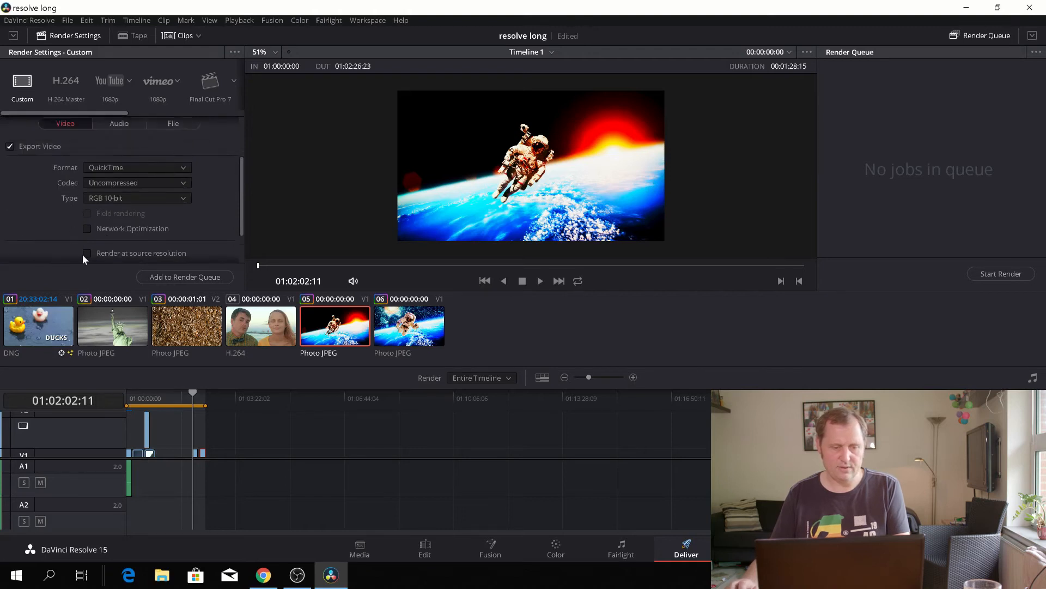
{"action": "scroll", "coordinate": [76, 254], "scroll_direction": "down", "scroll_amount": 1}
{"action": "left_click", "coordinate": [14, 240]}
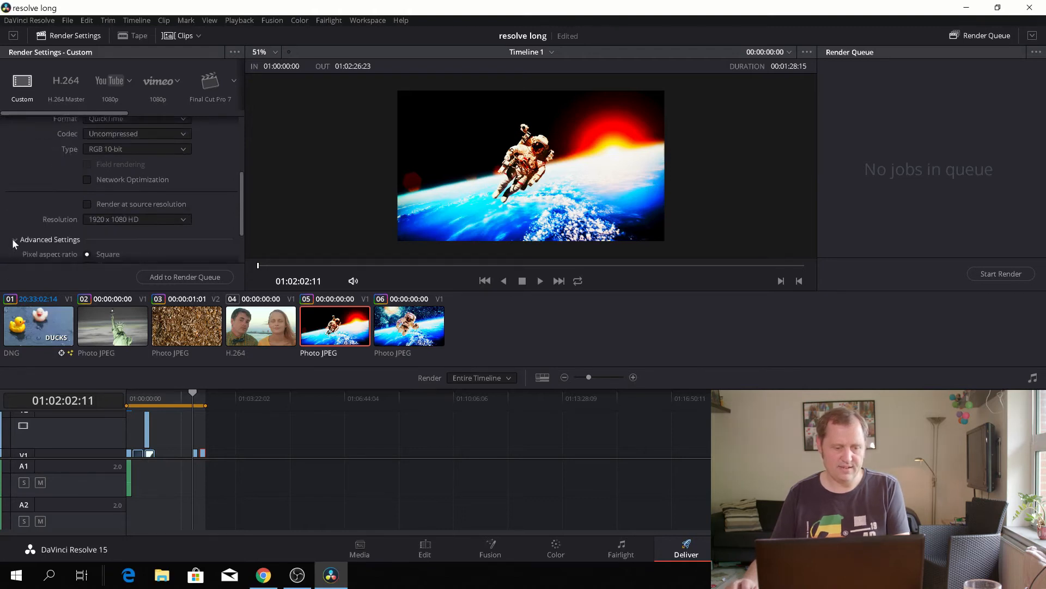
{"action": "scroll", "coordinate": [26, 236], "scroll_direction": "down", "scroll_amount": 2}
{"action": "scroll", "coordinate": [25, 231], "scroll_direction": "up", "scroll_amount": 2}
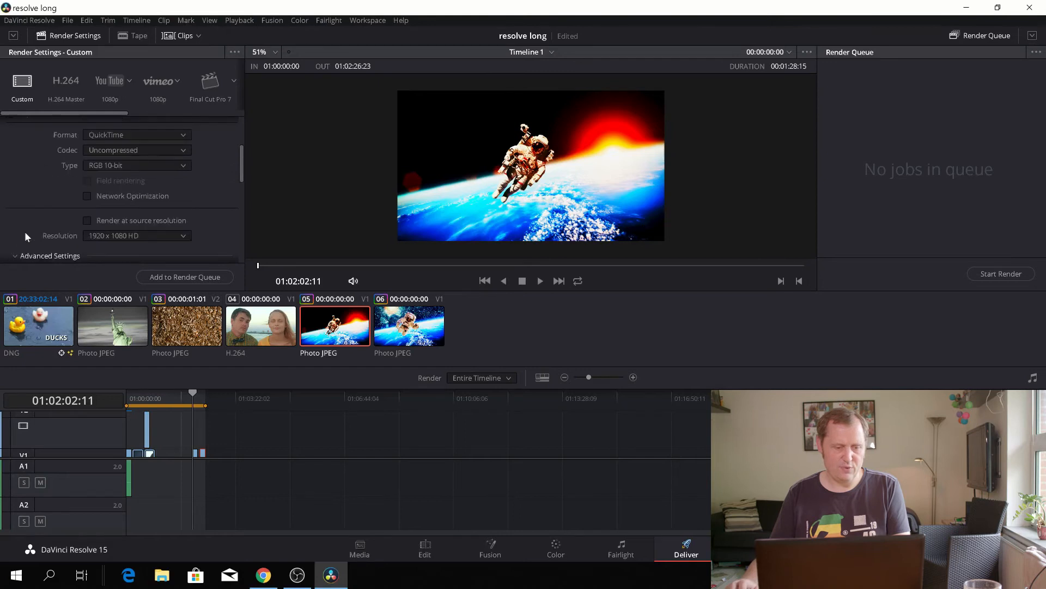
{"action": "scroll", "coordinate": [24, 245], "scroll_direction": "down", "scroll_amount": 1}
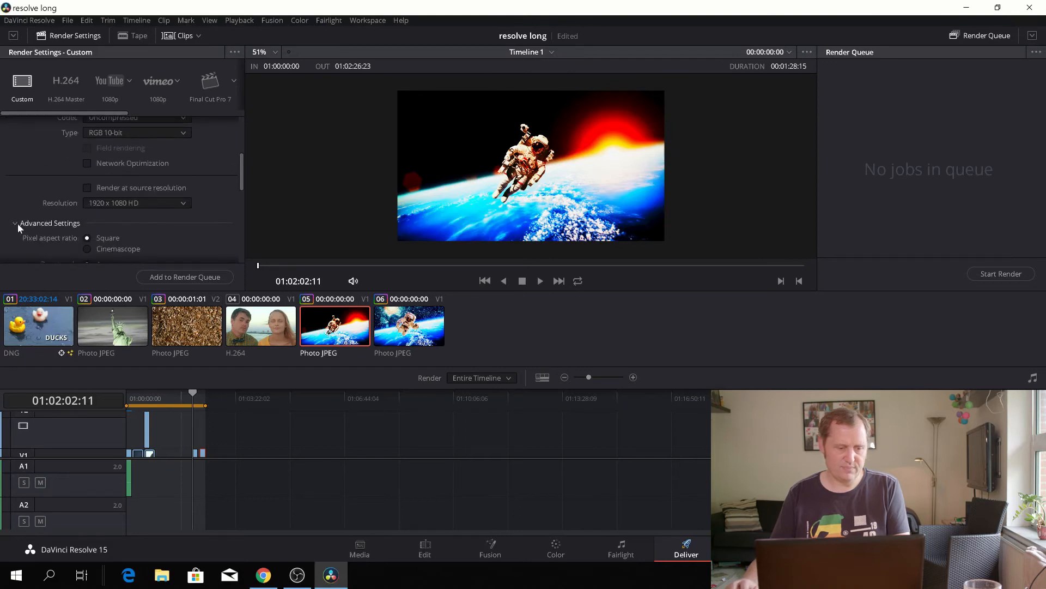
{"action": "left_click", "coordinate": [15, 223]}
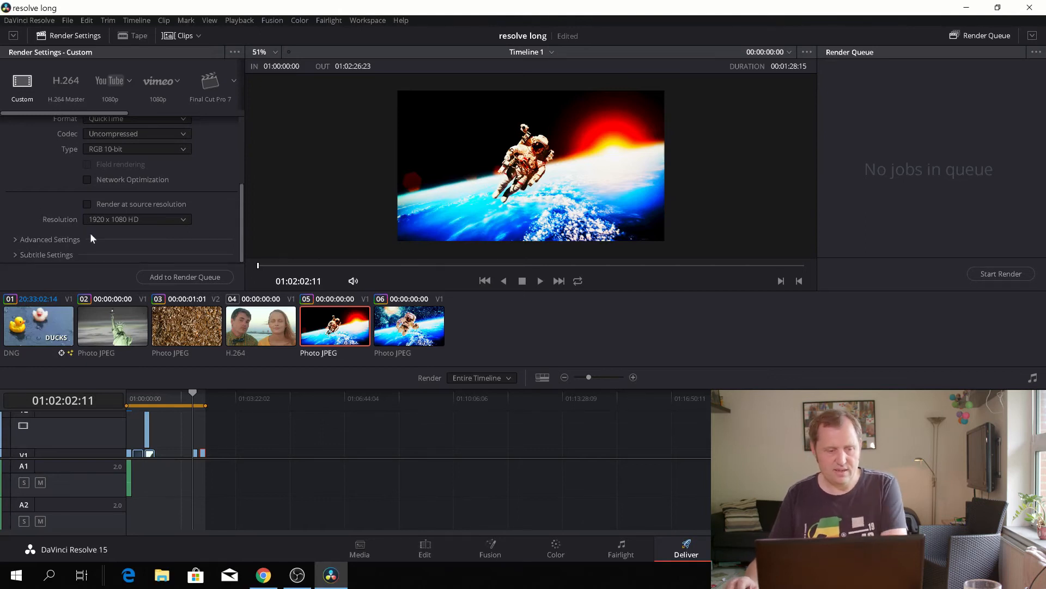
- Examine the audio export and file naming settings of the Custom preset
{"action": "scroll", "coordinate": [92, 238], "scroll_direction": "up", "scroll_amount": 3}
{"action": "left_click", "coordinate": [117, 172]}
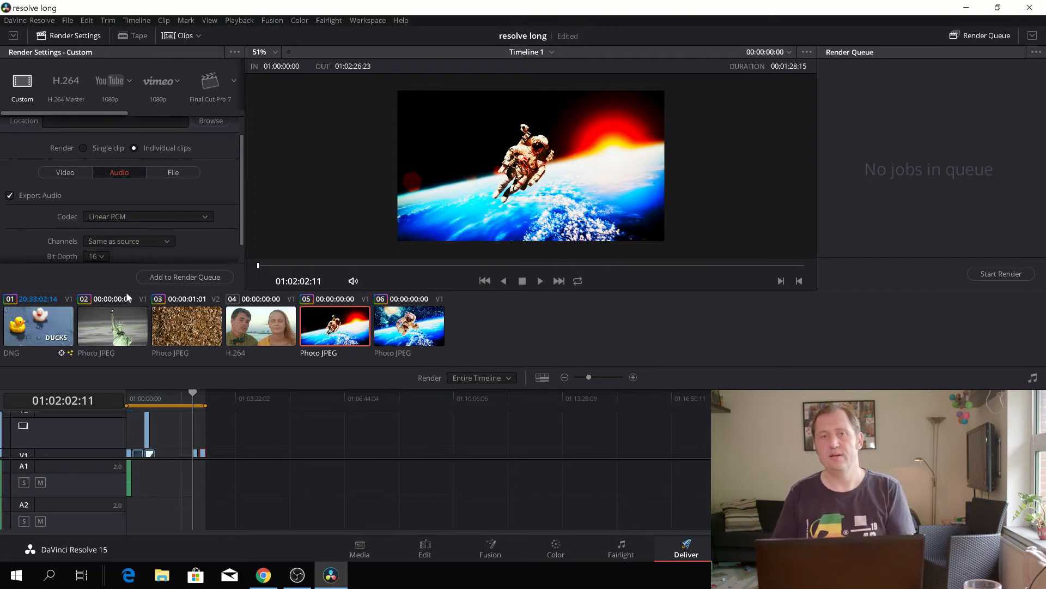
{"action": "left_click", "coordinate": [166, 175]}
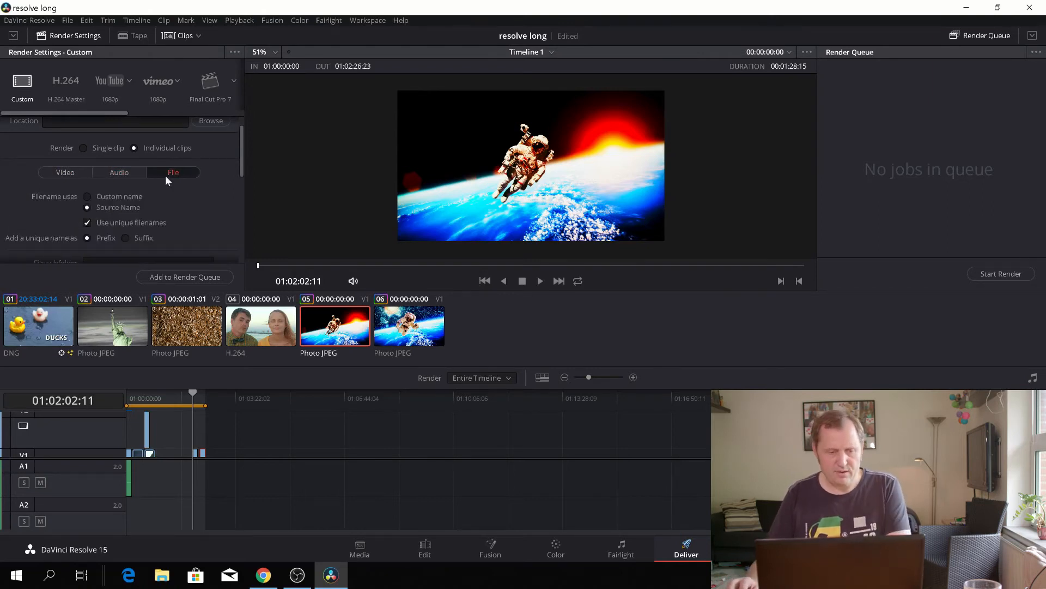
{"action": "scroll", "coordinate": [109, 205], "scroll_direction": "up", "scroll_amount": 1}
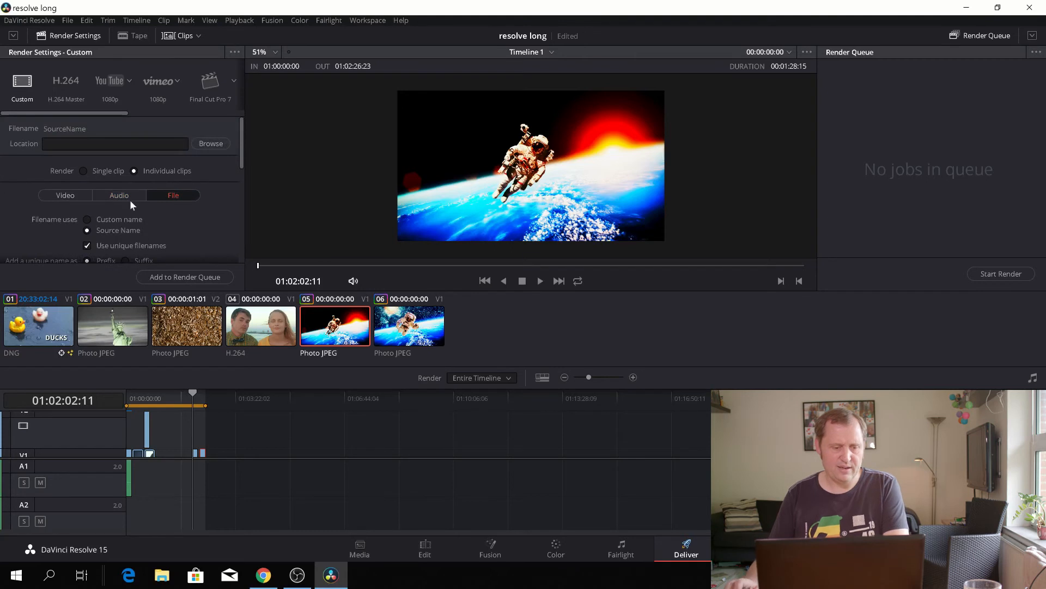
- Set the render destination to the Desktop folder
{"action": "left_click", "coordinate": [210, 143]}
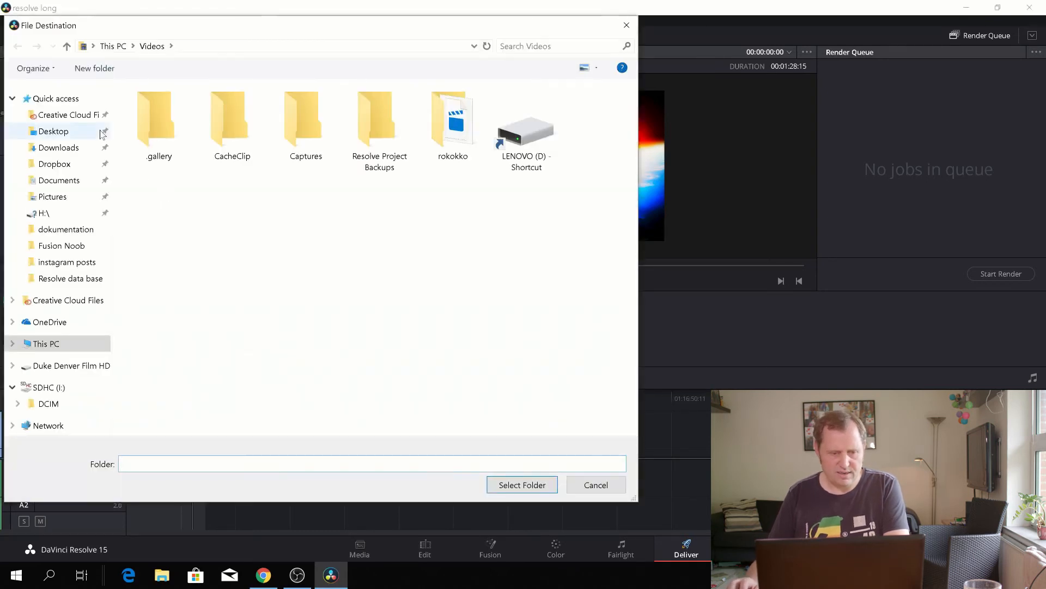
{"action": "left_click", "coordinate": [55, 132]}
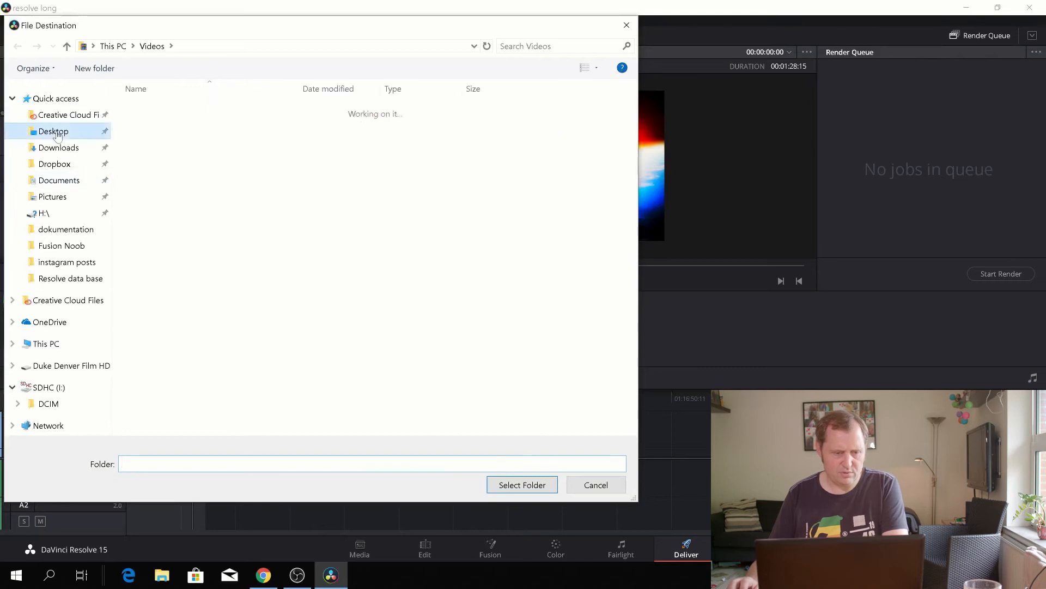
{"action": "left_click", "coordinate": [522, 485]}
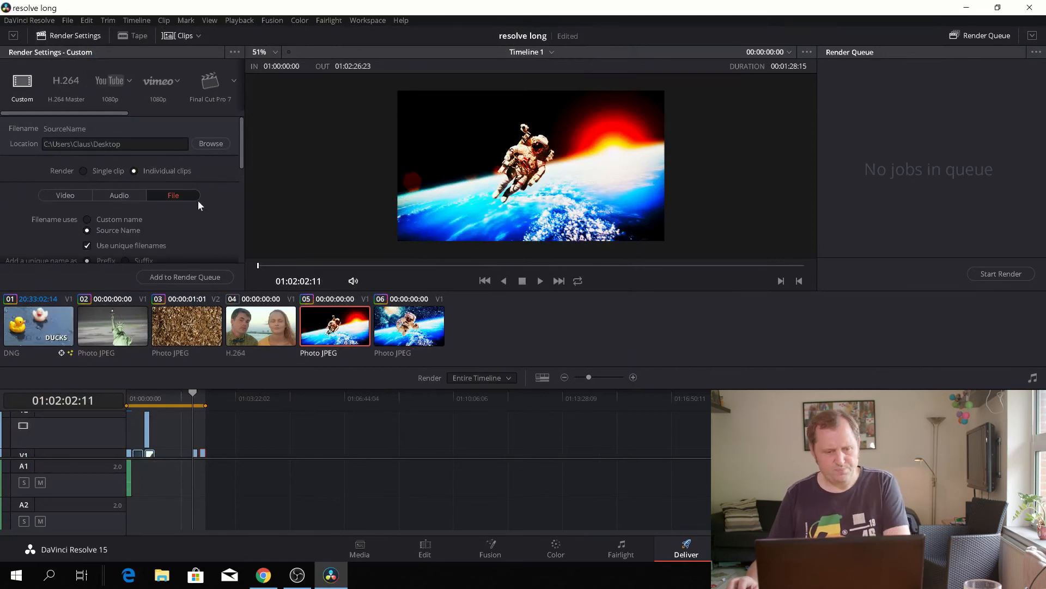
- Choose the YouTube 1080p render preset and review its file, video and audio settings
{"action": "left_click", "coordinate": [104, 81]}
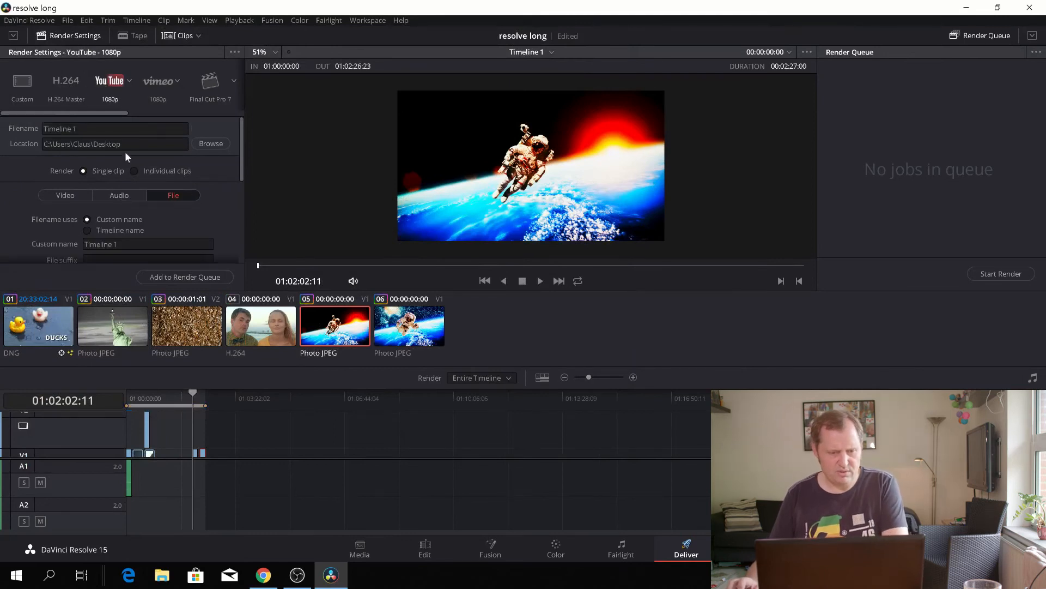
{"action": "scroll", "coordinate": [109, 230], "scroll_direction": "down", "scroll_amount": 2}
{"action": "scroll", "coordinate": [109, 231], "scroll_direction": "up", "scroll_amount": 2}
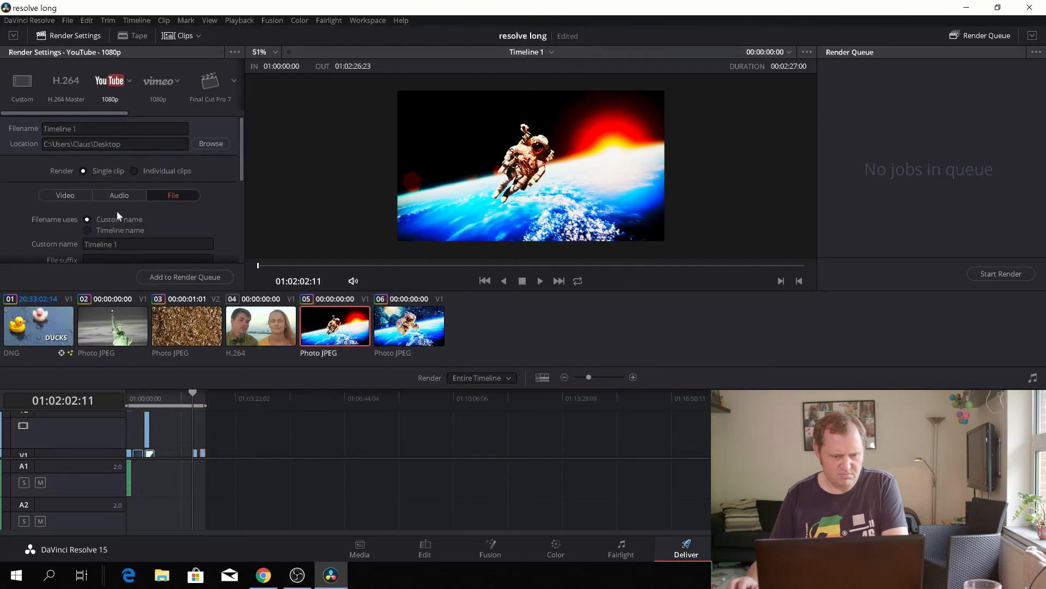
{"action": "left_click", "coordinate": [66, 196]}
{"action": "scroll", "coordinate": [139, 237], "scroll_direction": "down", "scroll_amount": 2}
{"action": "scroll", "coordinate": [120, 226], "scroll_direction": "up", "scroll_amount": 2}
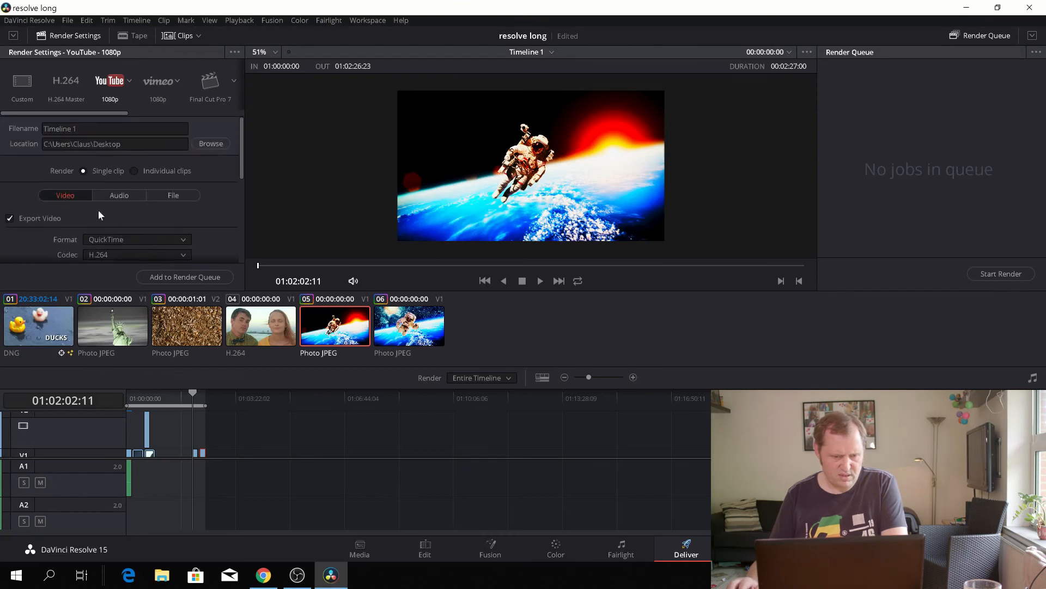
{"action": "left_click", "coordinate": [116, 197]}
- Set the file suffix to "test" and add the timeline to the render queue
{"action": "left_click", "coordinate": [181, 194]}
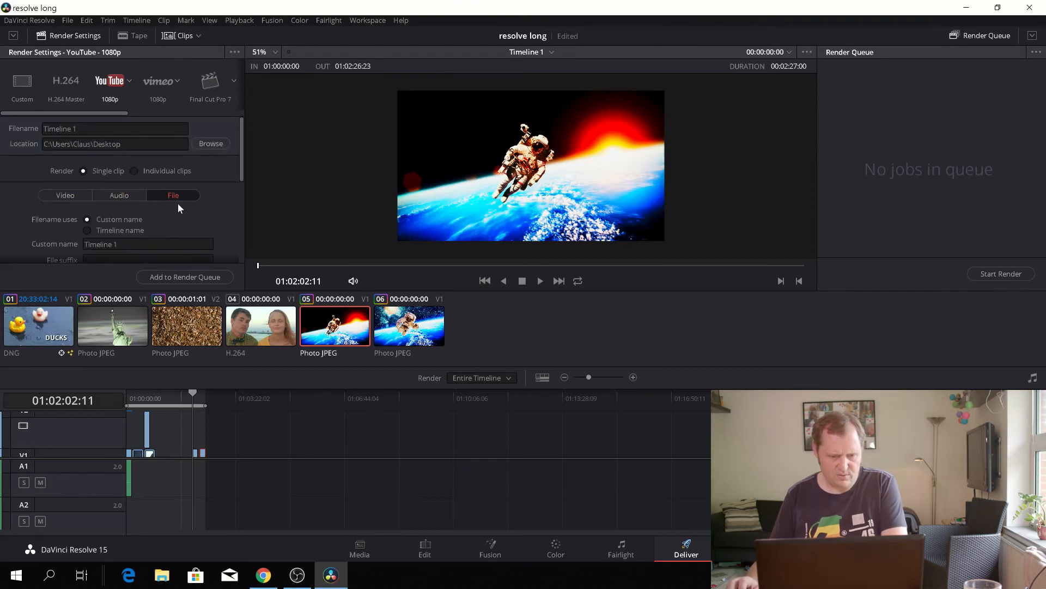
{"action": "scroll", "coordinate": [133, 221], "scroll_direction": "down", "scroll_amount": 1}
{"action": "left_click", "coordinate": [137, 210]}
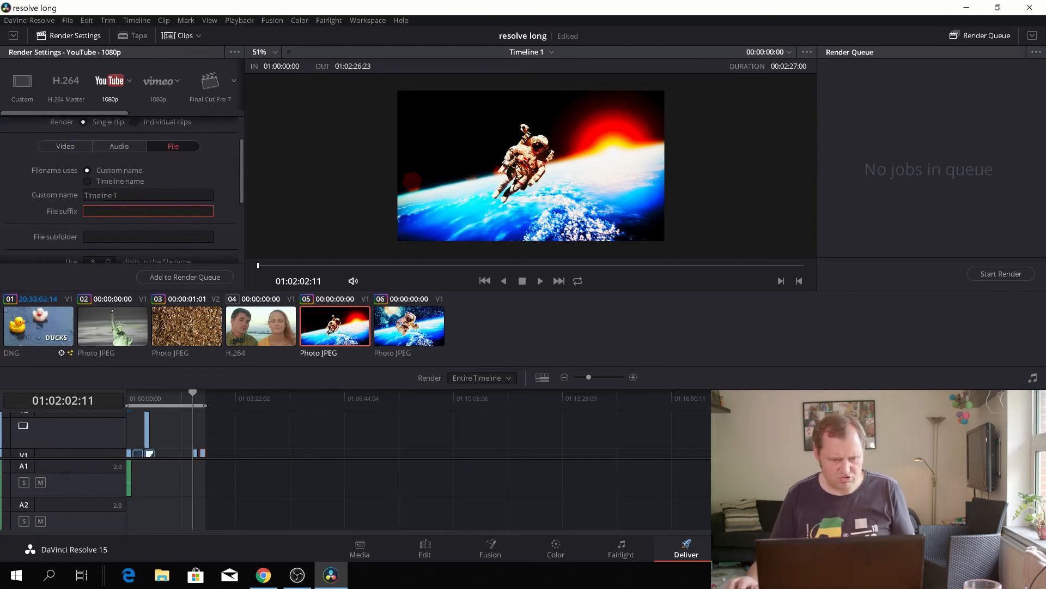
{"action": "type", "text": "test"}
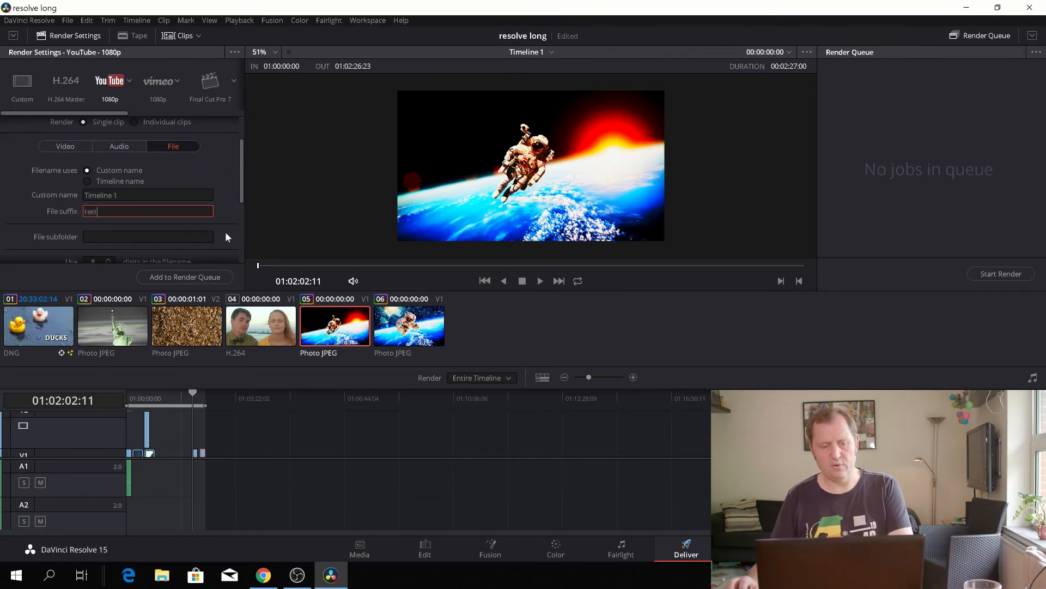
{"action": "left_click", "coordinate": [206, 277]}
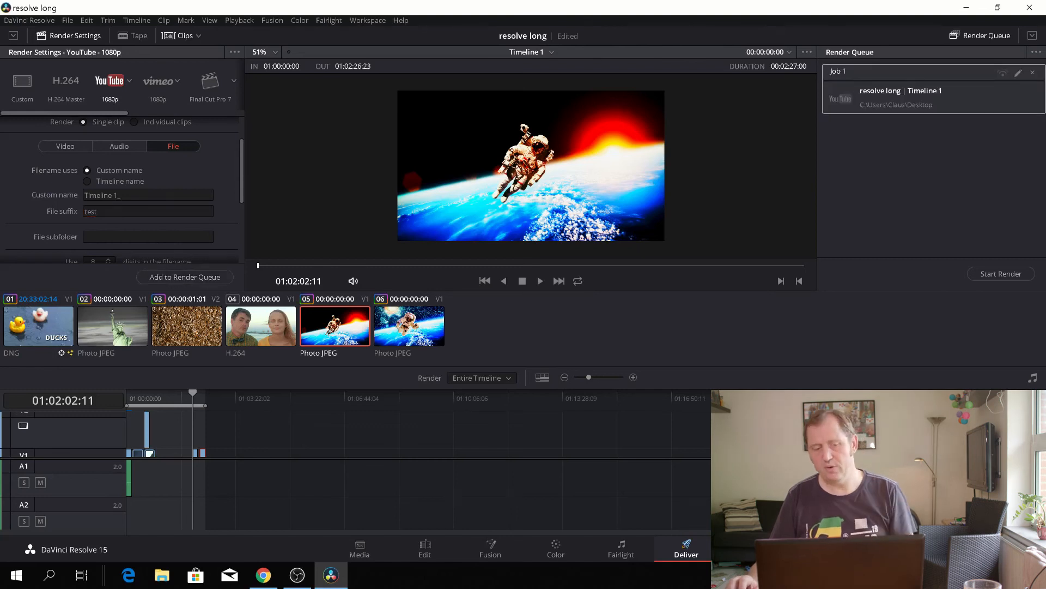